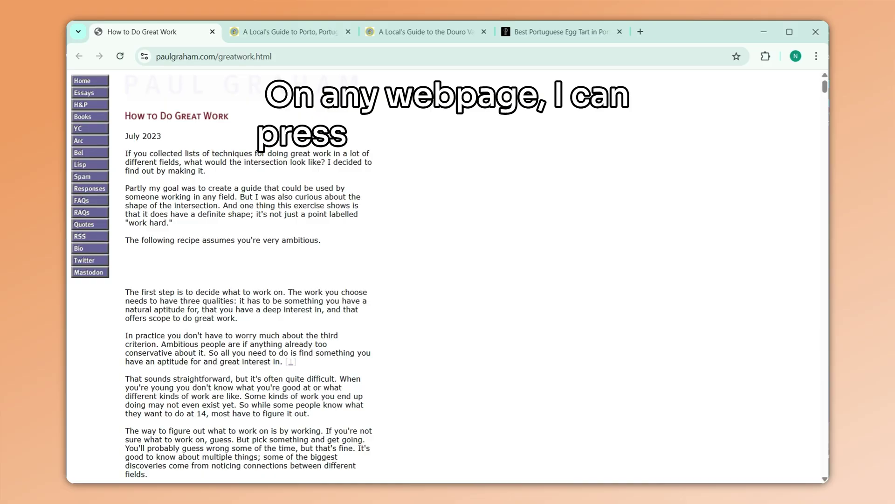
# - Bookmark the How to Do Great Work essay into Reading list, then open Amplecap settings from the avatar
pyautogui.hotkey('ctrl', 'shift', 'e')
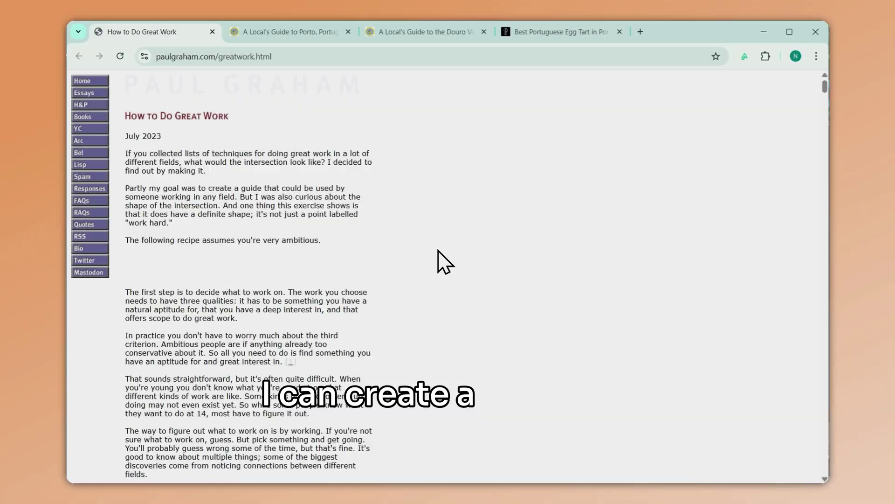
pyautogui.hotkey('ctrl', 'shift', 'a')
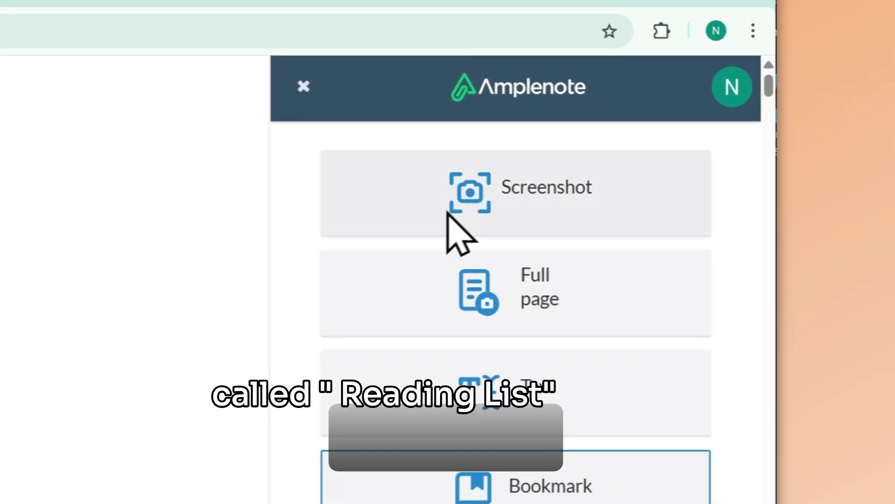
pyautogui.click(729, 94)
pyautogui.click(592, 243)
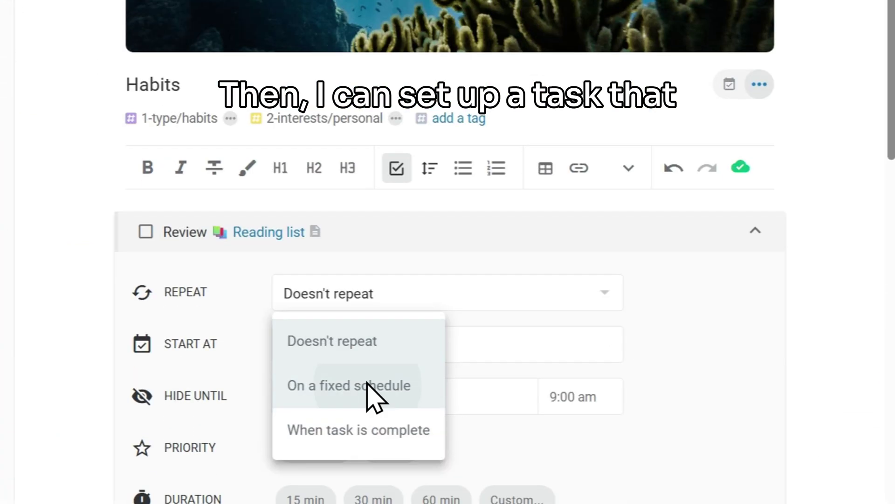
# - Set Review Reading list to repeat every week on Friday and view The 100 best films link details
pyautogui.click(371, 386)
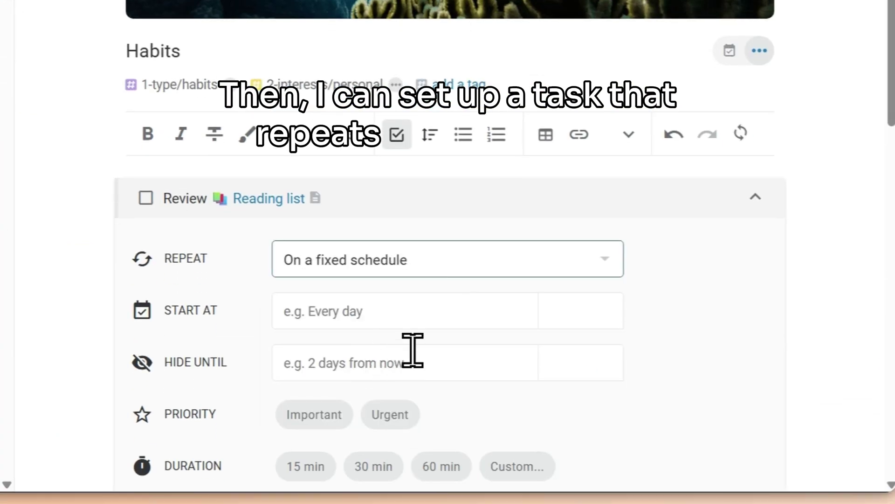
pyautogui.click(422, 324)
pyautogui.write('every week on friday')
pyautogui.press('Return')
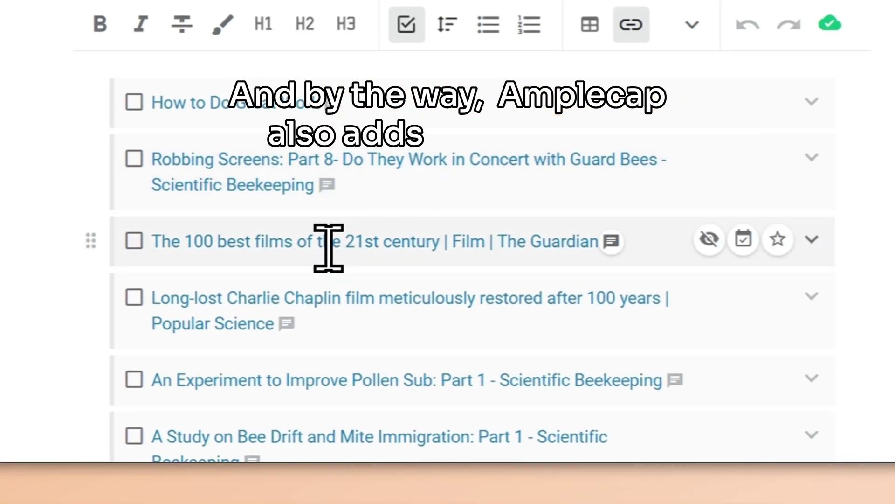
pyautogui.click(329, 247)
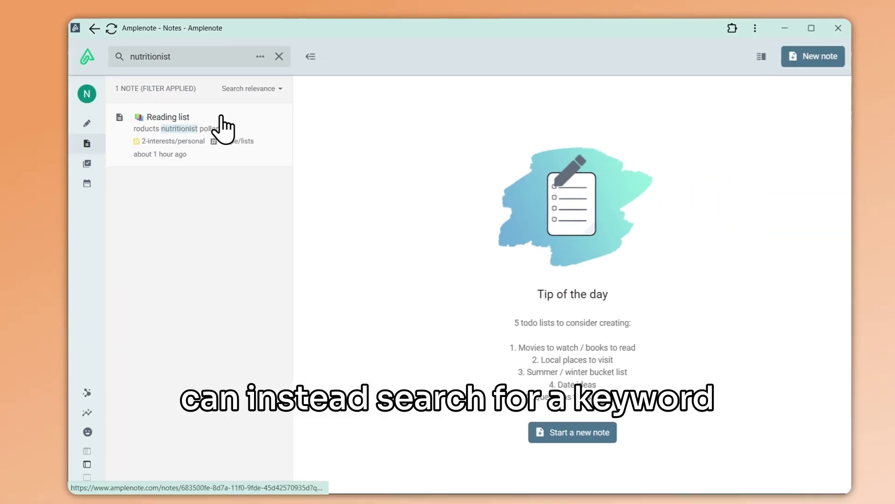
# - Open the Reading list note from the results and find 'nutritionist' within it
pyautogui.click(394, 140)
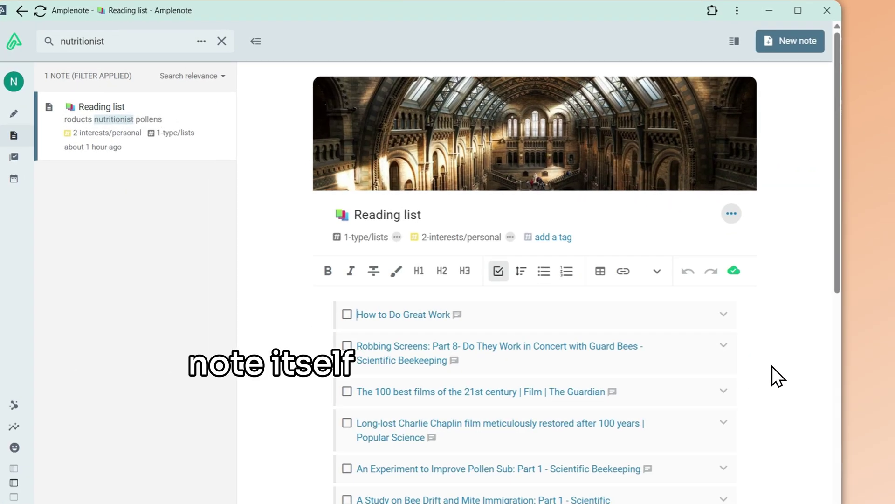
pyautogui.hotkey('ctrl', 'f')
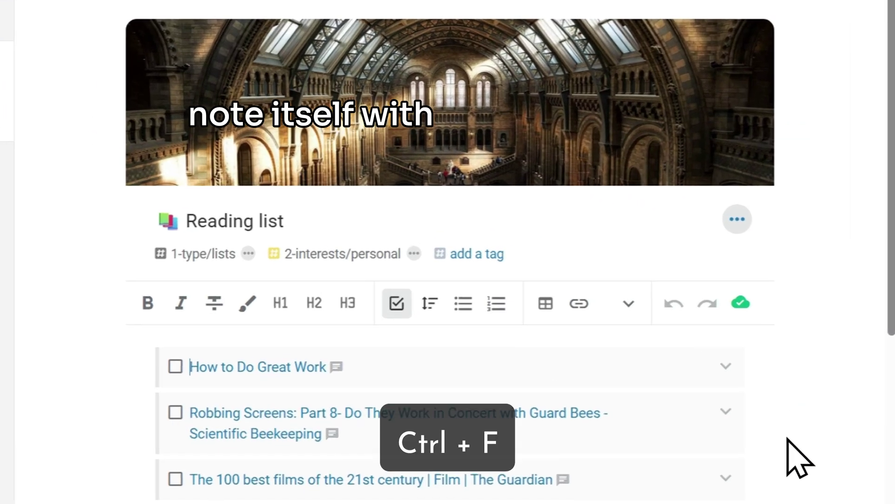
pyautogui.write('nutritionist')
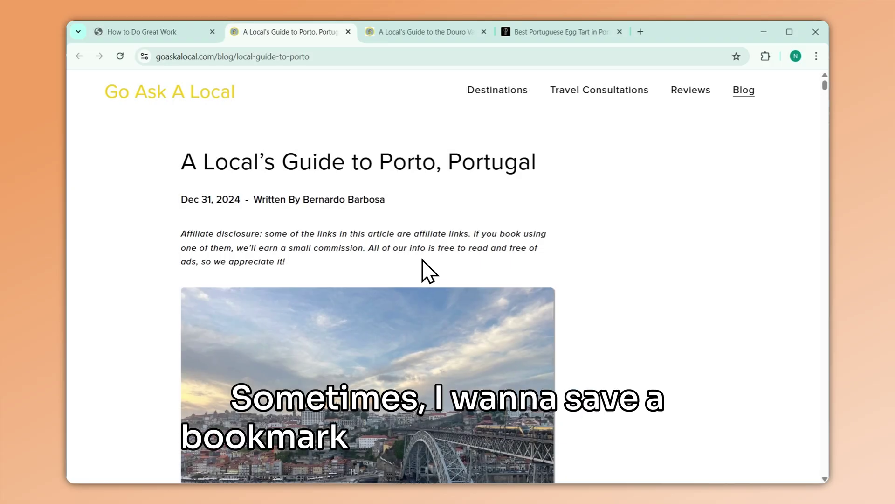
# - Scroll through the Local's Guide to Porto article and open the Amplenote clipper over it
pyautogui.scroll(-3, 422, 261)
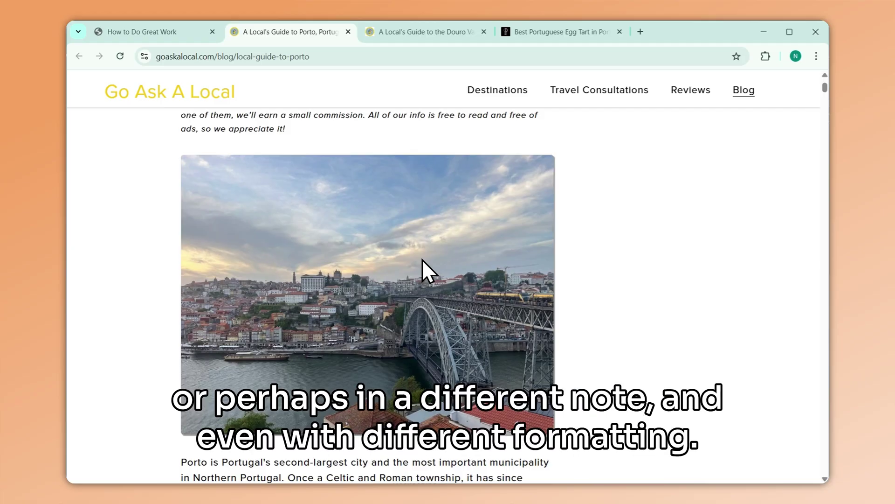
pyautogui.scroll(3, 422, 259)
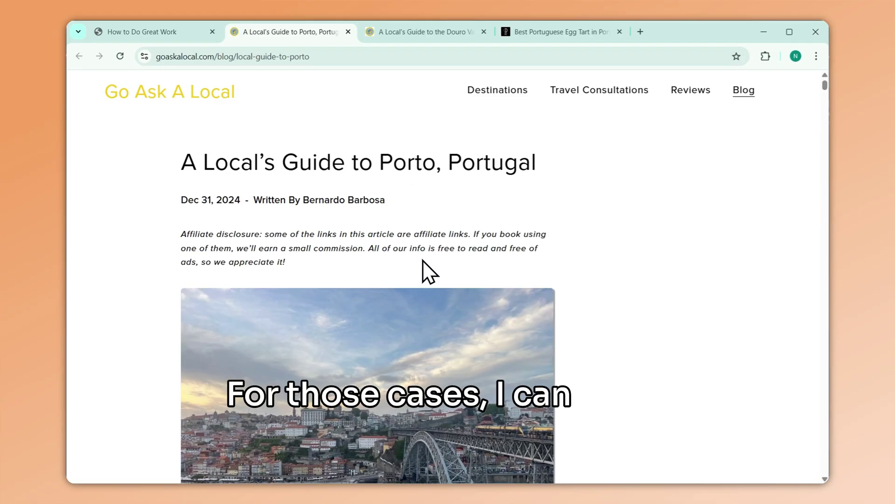
pyautogui.hotkey('ctrl', 'shift', 'a')
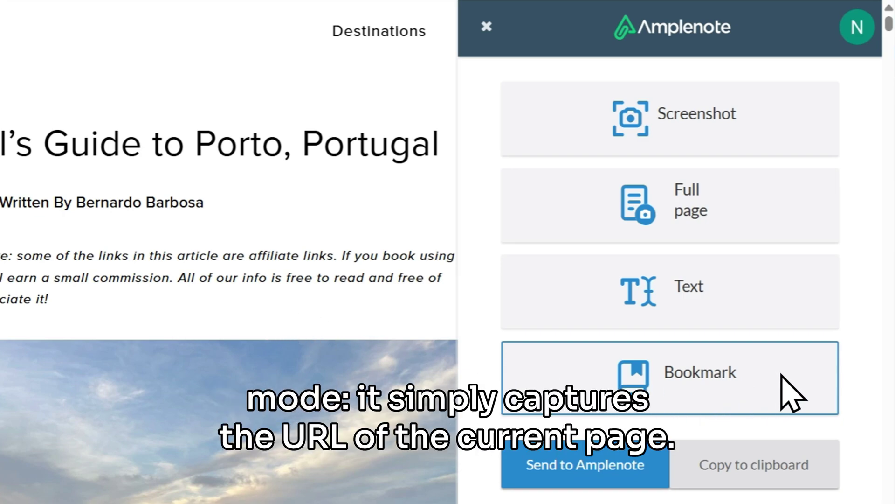
# - Choose Bookmark mode with Send to Amplenote and set the text 'check out this article for more Porto ideas'
pyautogui.press('Up')
pyautogui.press('Up')
pyautogui.press('Up')
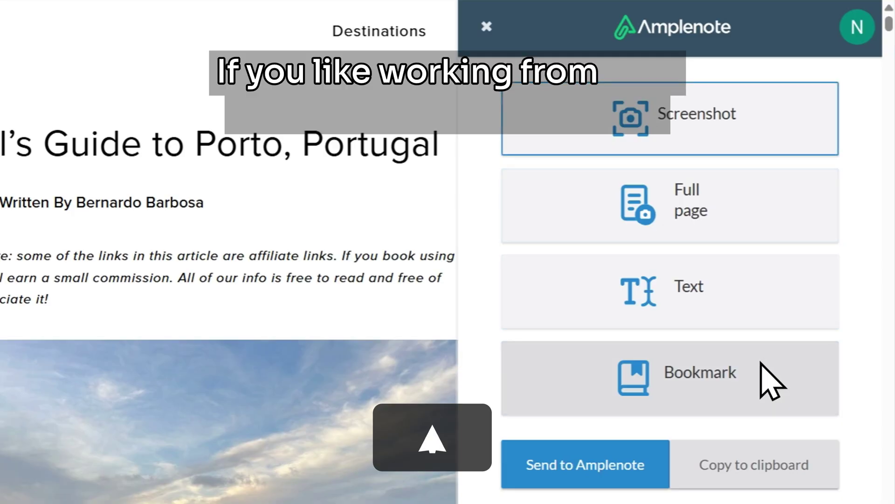
pyautogui.press('Down')
pyautogui.press('Down')
pyautogui.press('Down')
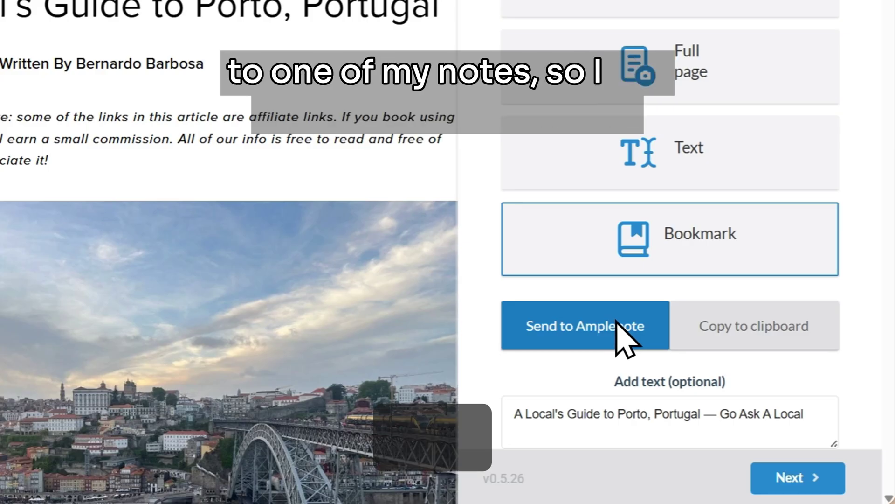
pyautogui.press('Left')
pyautogui.press('Left')
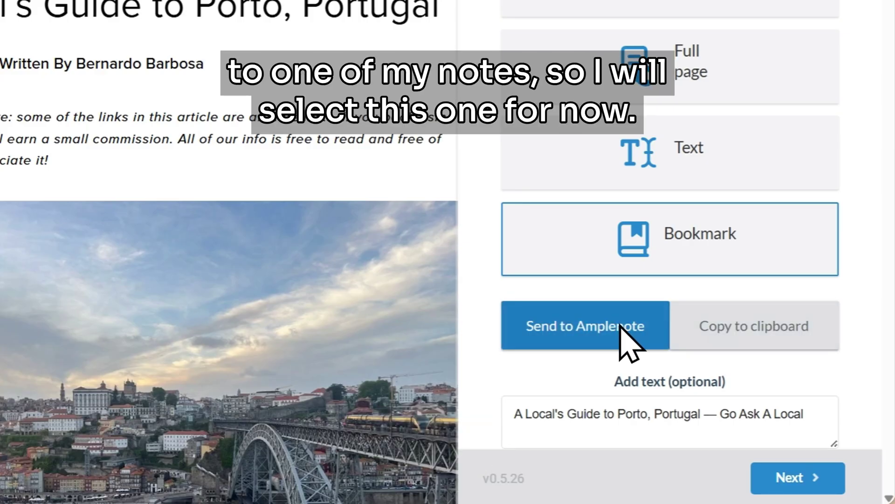
pyautogui.tripleClick(731, 433)
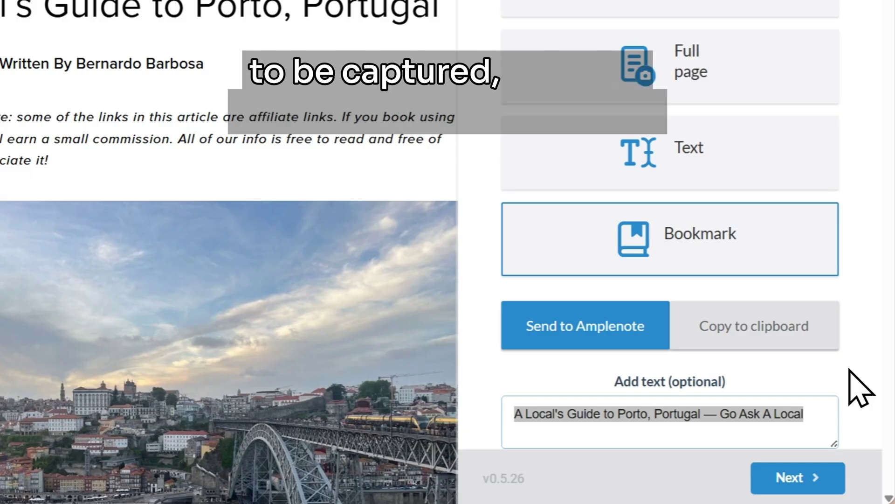
pyautogui.write('check ')
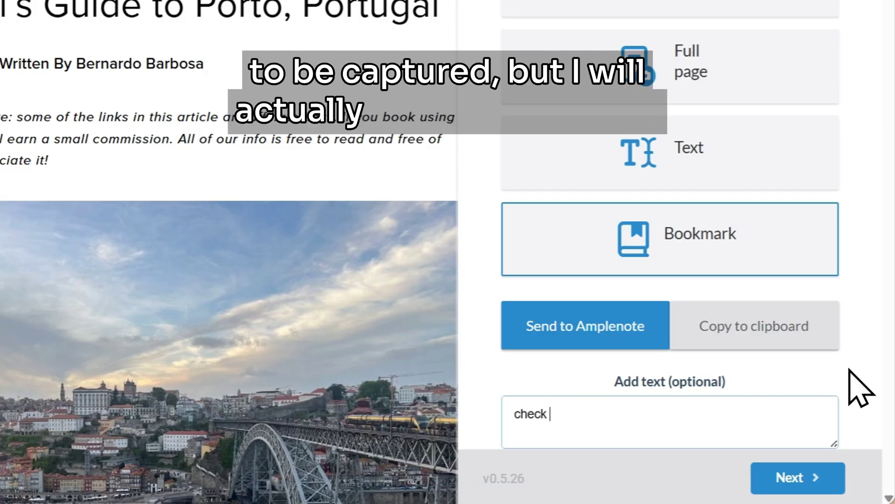
pyautogui.write('out this article for more Porto ideas')
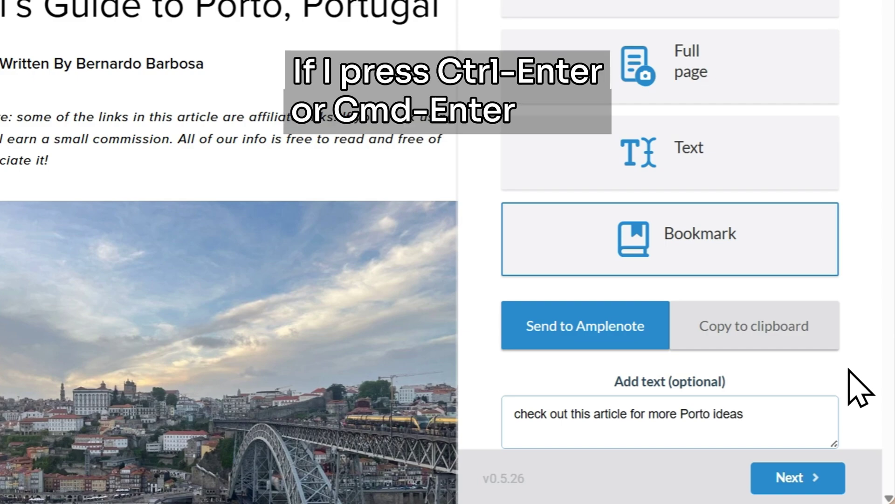
pyautogui.hotkey('ctrl', 'Return')
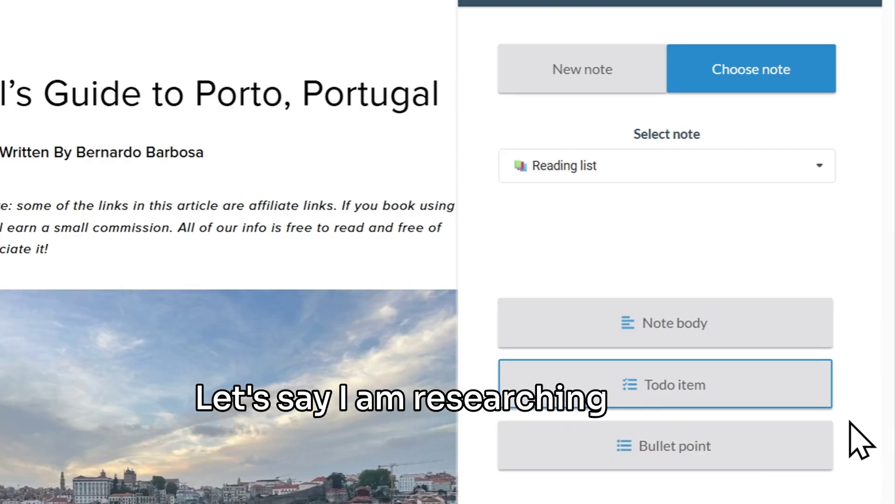
# - Target a new note titled 'Portugal trip 2026' tagged 2-interests/personal/travel
pyautogui.click(615, 74)
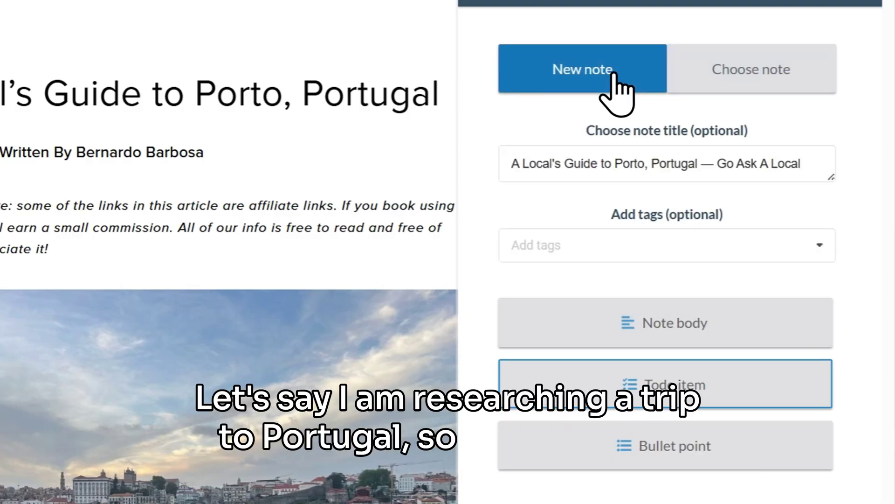
pyautogui.tripleClick(807, 182)
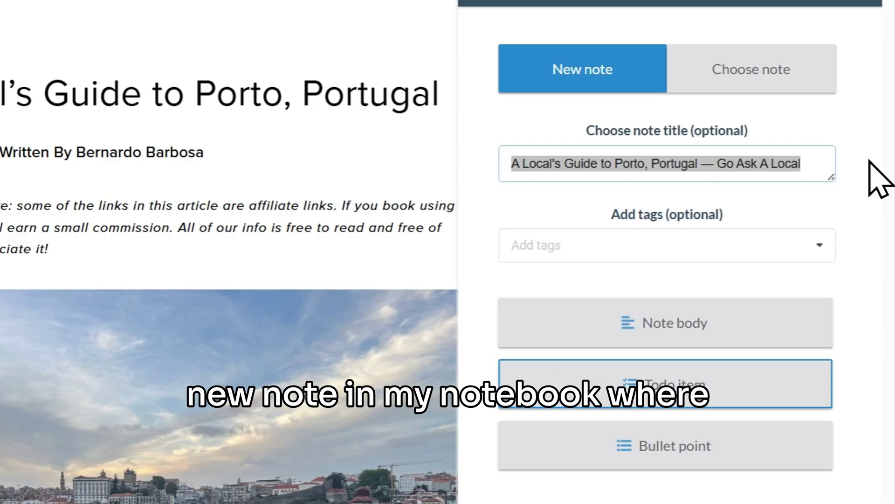
pyautogui.write('Portugal trip 2026')
pyautogui.press('Tab')
pyautogui.write('2-interests/pe')
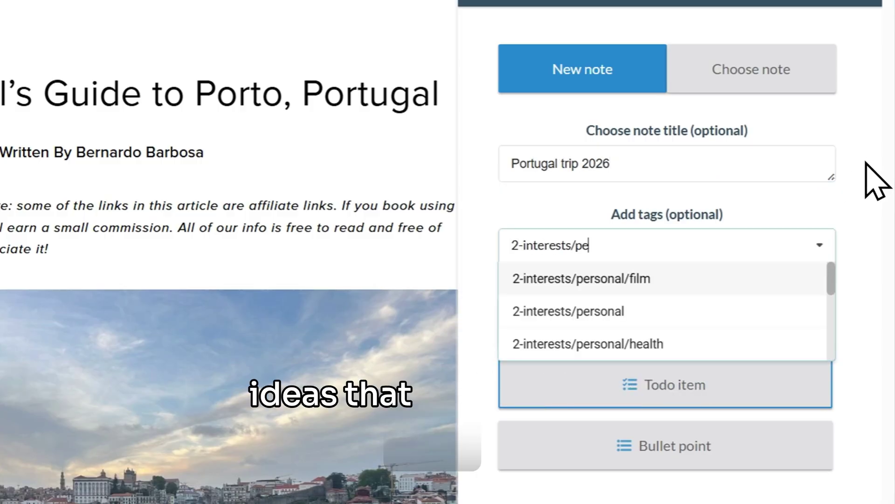
pyautogui.write('rsonal/travel')
pyautogui.click(793, 276)
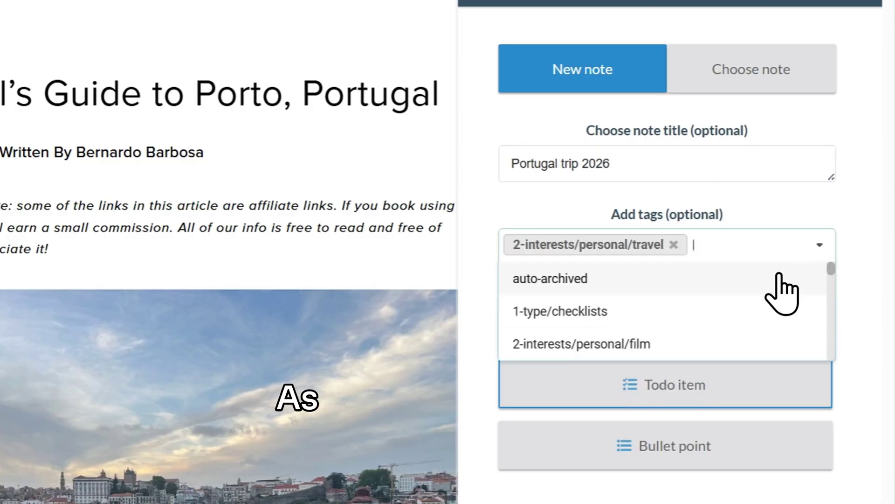
pyautogui.click(846, 270)
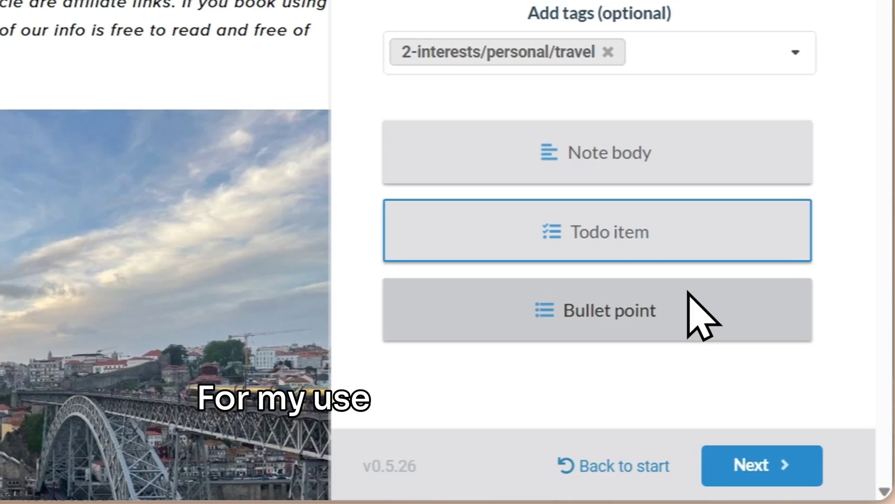
# - Insert the Porto bookmark as a bullet point and send it to Amplenote
pyautogui.click(690, 293)
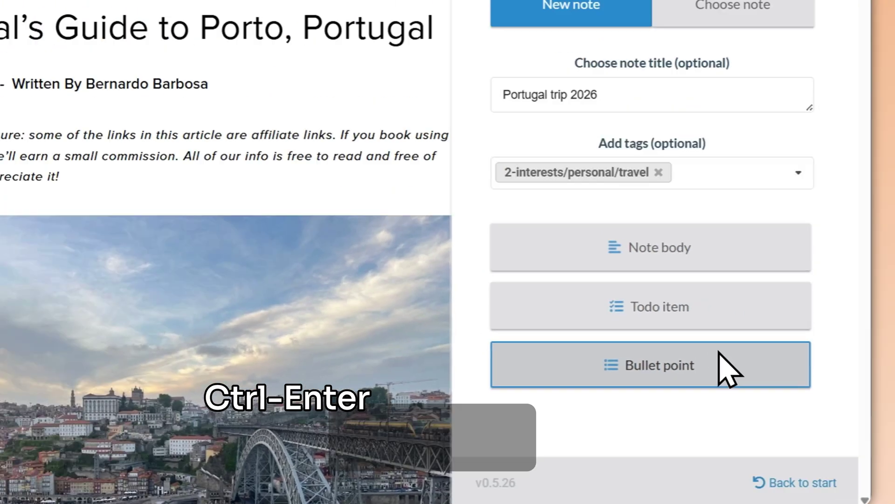
pyautogui.hotkey('ctrl', 'Return')
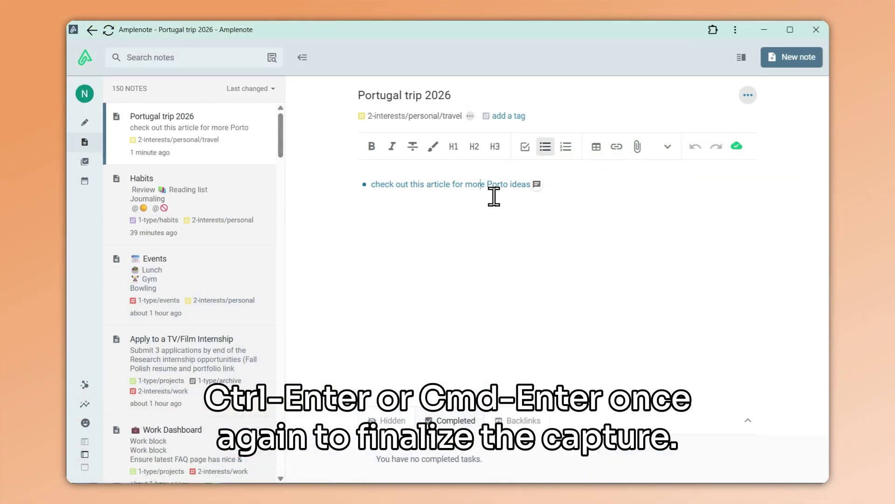
pyautogui.moveTo(460, 202)
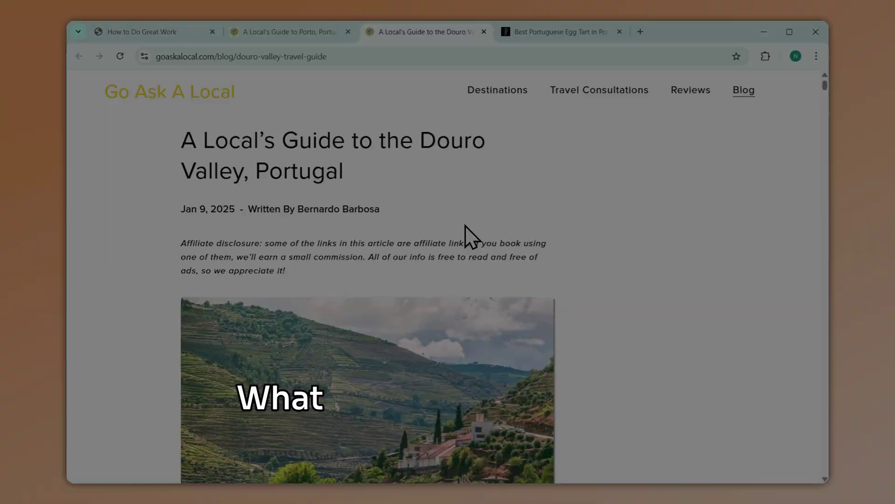
pyautogui.scroll(-2, 466, 226)
# - Send the Douro Valley guide bookmark to Portugal trip 2026 as a bullet
pyautogui.scroll(1, 465, 226)
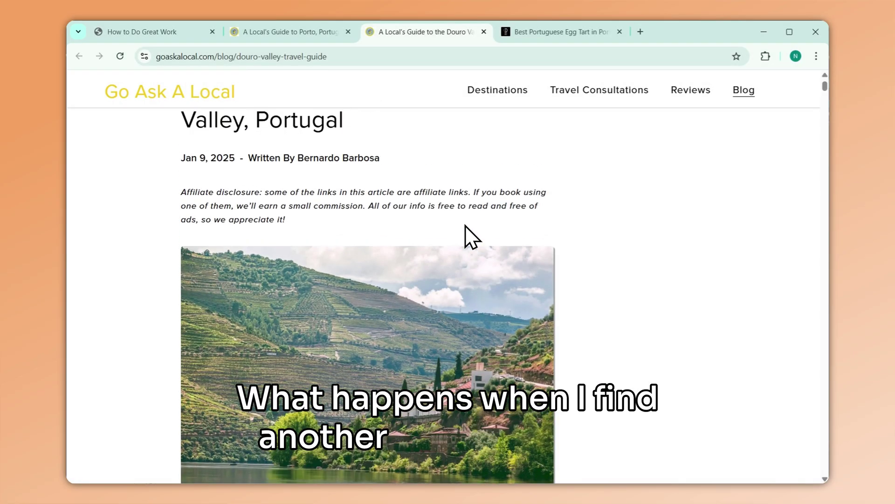
pyautogui.scroll(2, 472, 236)
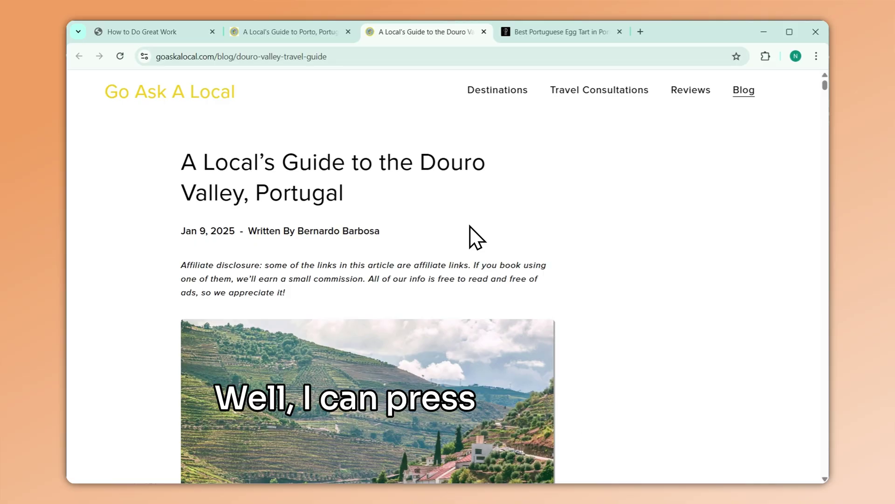
pyautogui.hotkey('ctrl', 'shift', 'a')
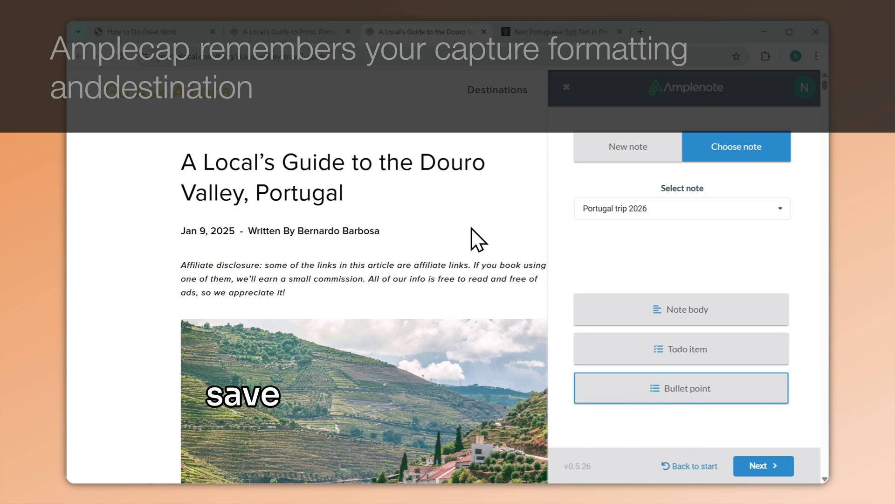
pyautogui.hotkey('ctrl', 'Return')
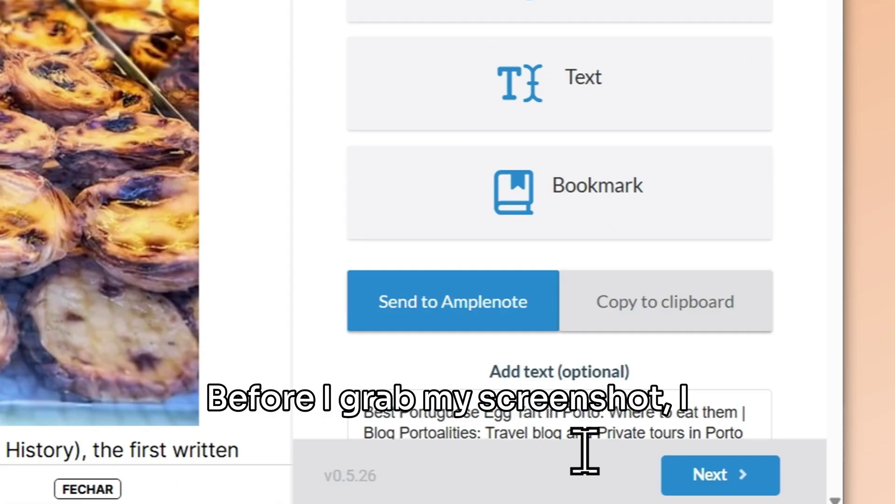
# - Replace the clipper's annotation with a new '20 bucks says…' comment
pyautogui.tripleClick(592, 370)
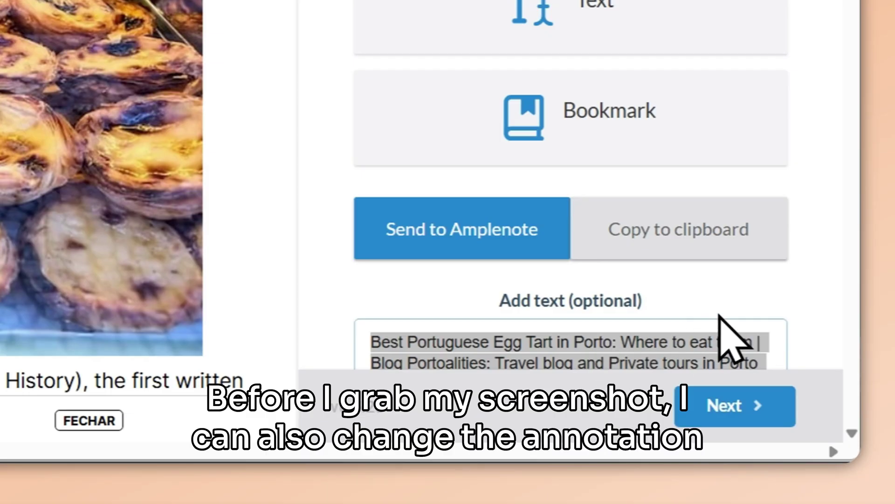
pyautogui.press('BackSpace')
pyautogui.write('20 bucks says Ben is gonna love this!')
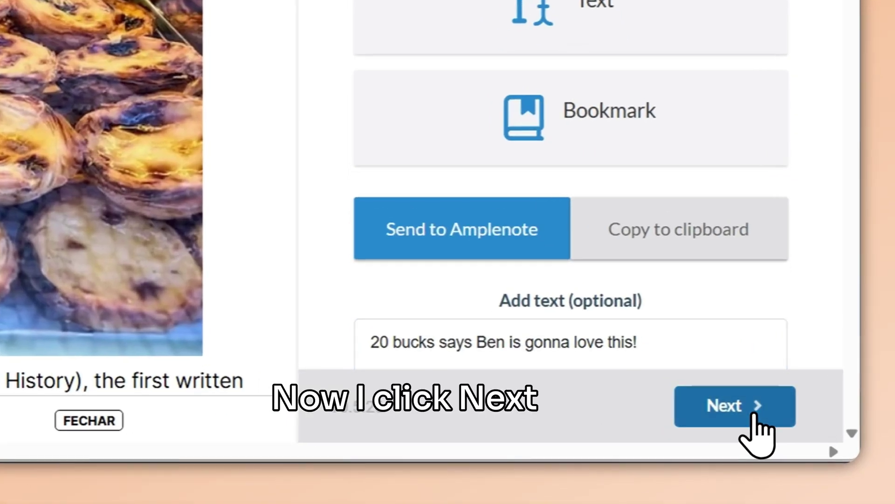
# - Screenshot the upper-left of the egg tart photo as a bullet, then view Portugal trip 2026
pyautogui.click(769, 454)
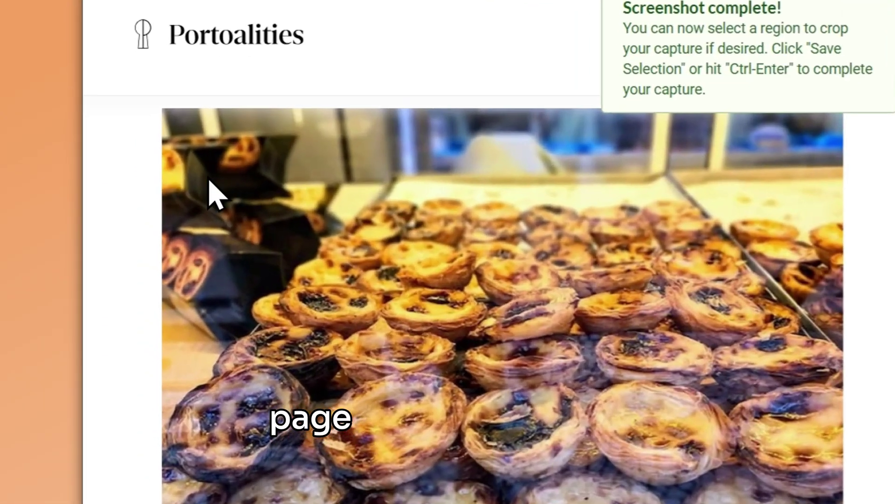
pyautogui.moveTo(194, 152); pyautogui.dragTo(540, 377)
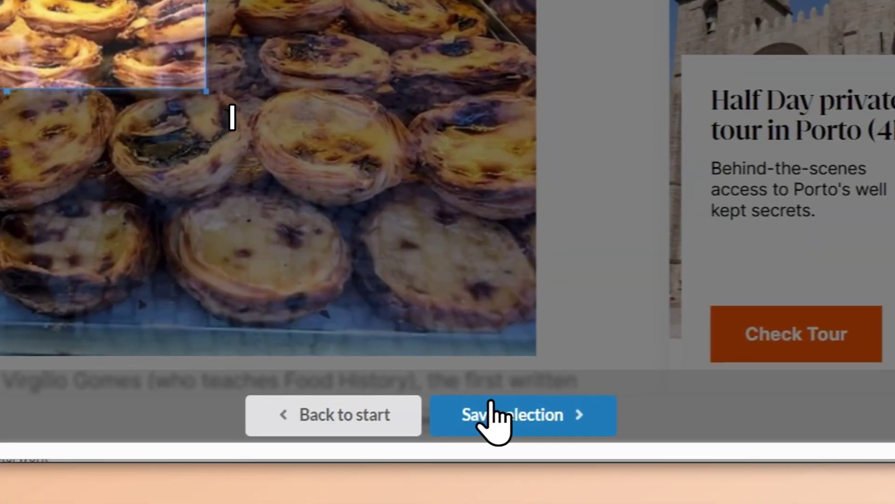
pyautogui.click(487, 410)
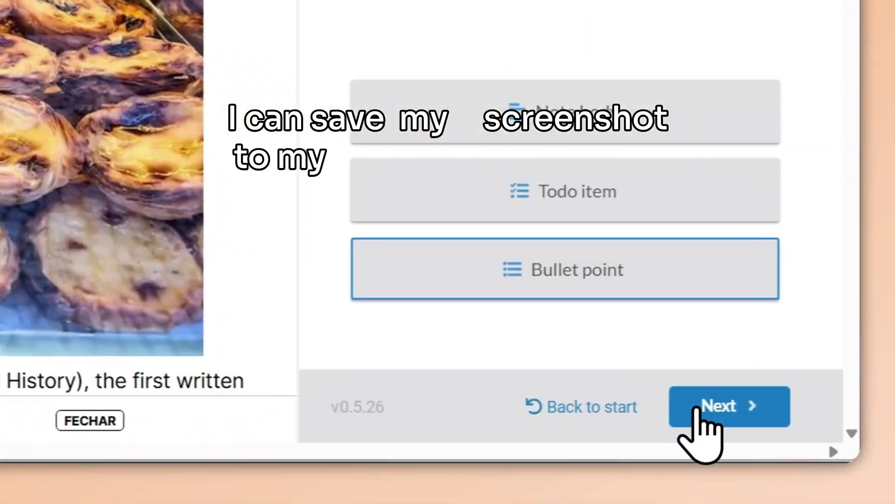
pyautogui.click(809, 453)
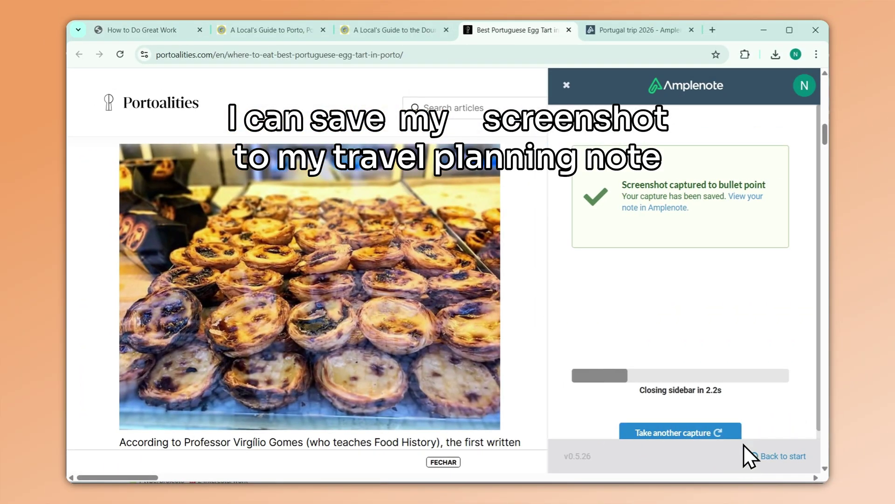
pyautogui.click(612, 28)
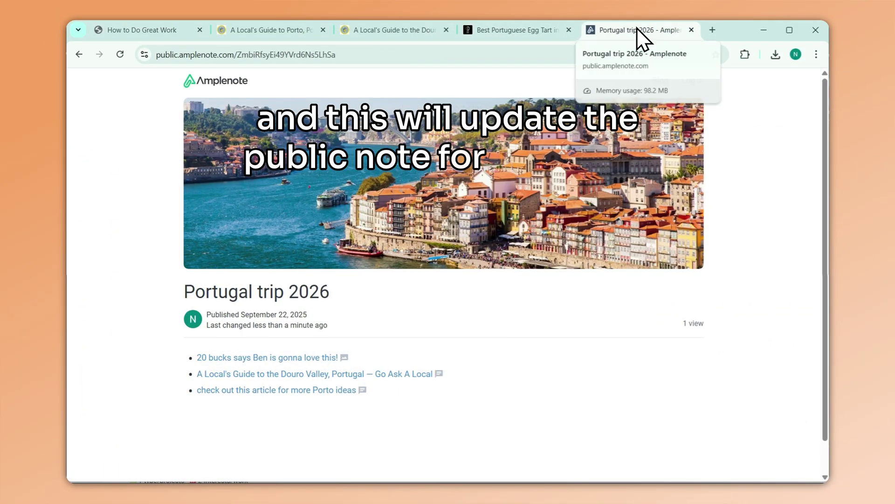
# - Preview the egg tart image on the '20 bucks…' bullet and scroll the public note
pyautogui.moveTo(273, 356)
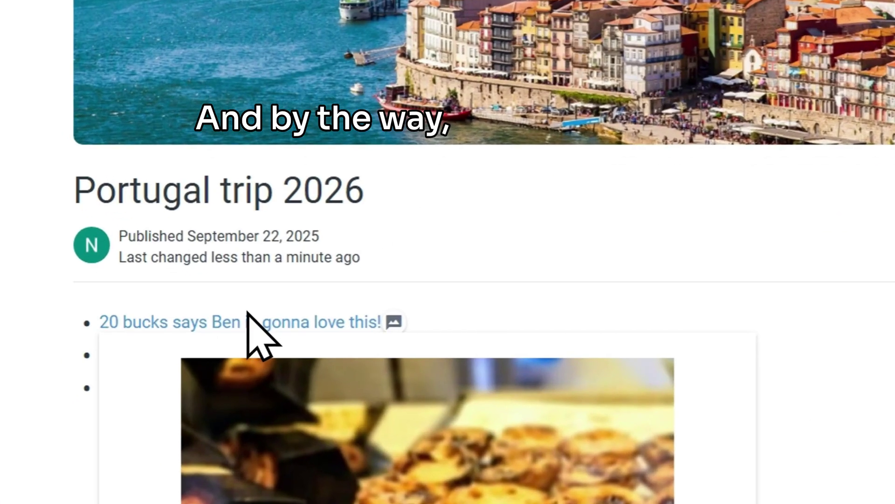
pyautogui.scroll(-3, 273, 355)
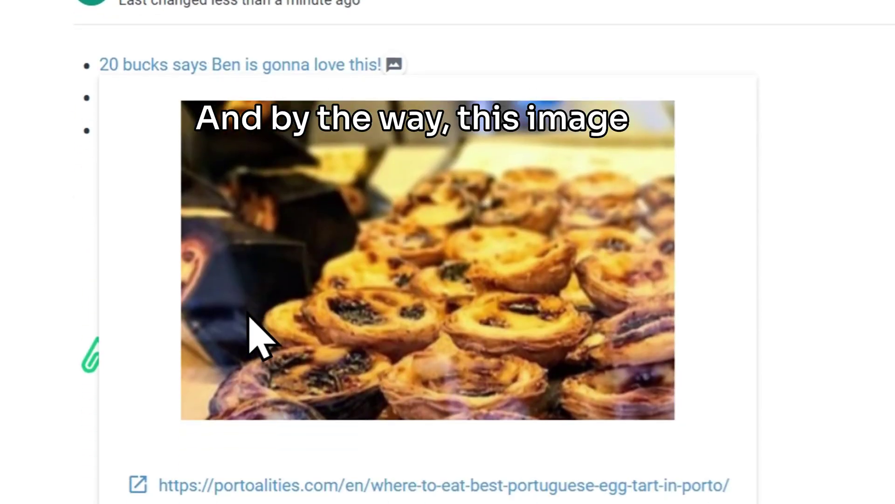
pyautogui.scroll(-1, 261, 336)
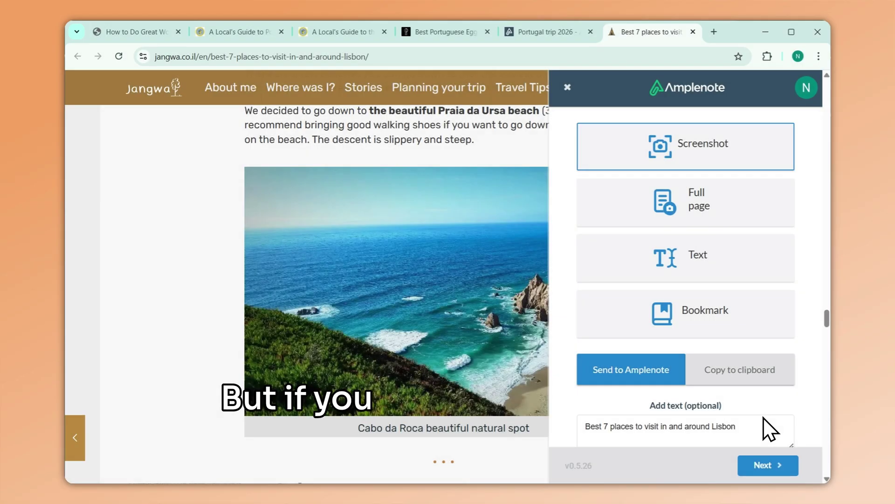
# - Screenshot the Cabo da Roca coastal photo into the Portugal trip 2026 note body
pyautogui.click(763, 464)
pyautogui.moveTo(217, 147); pyautogui.dragTo(654, 449)
pyautogui.click(526, 462)
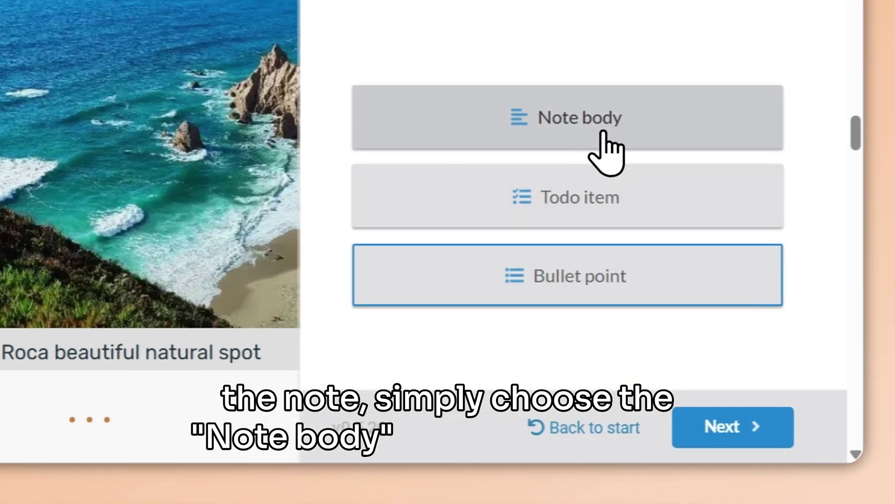
pyautogui.click(700, 259)
pyautogui.click(751, 443)
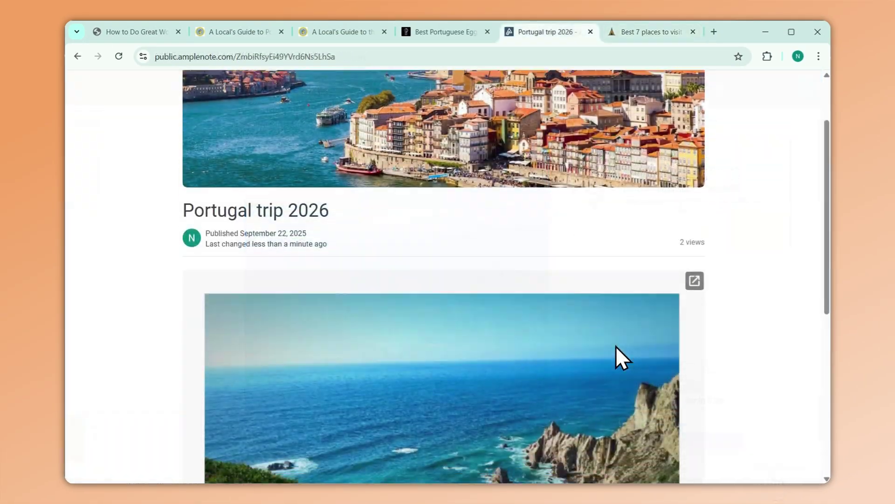
pyautogui.scroll(-5, 617, 345)
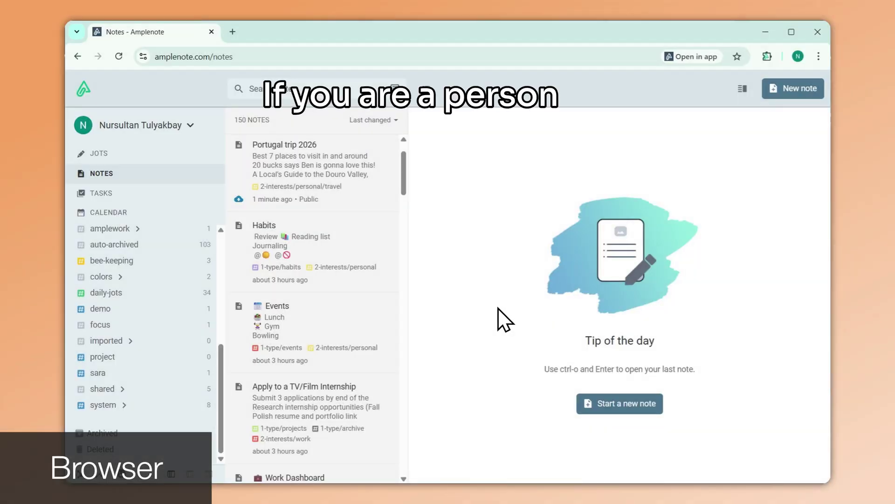
# - Replace the clipper annotation with 'Let's add a badge over the mood meter when the user hasn't logged their mood that day'
pyautogui.hotkey('ctrl', 'shift', 'a')
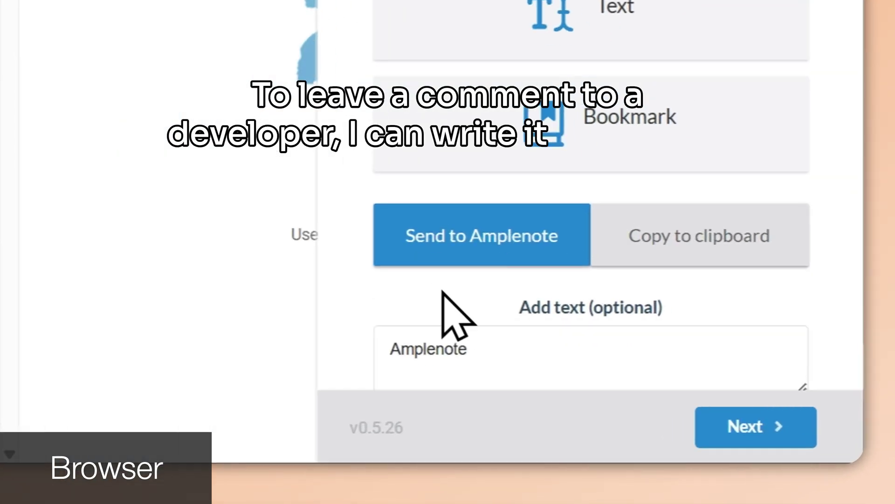
pyautogui.click(524, 351)
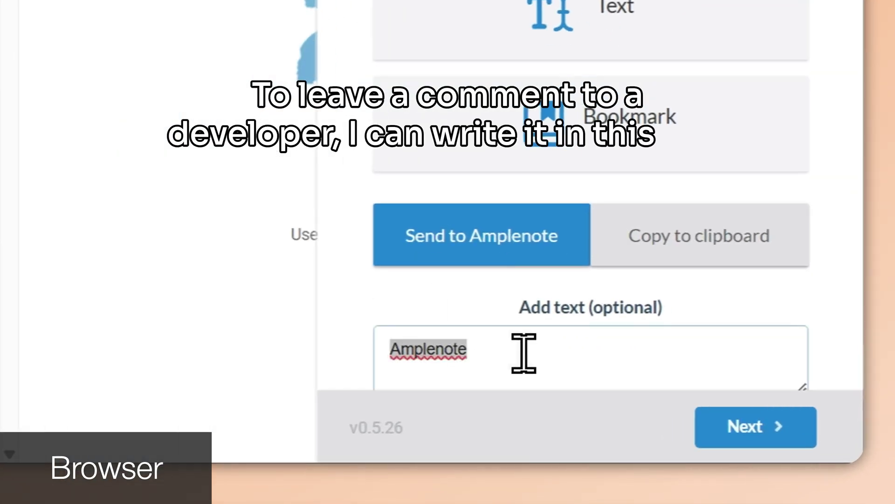
pyautogui.hotkey('ctrl', 'a')
pyautogui.write("Let's add a badge over the mood meter when the user hasn't logged their mood that day")
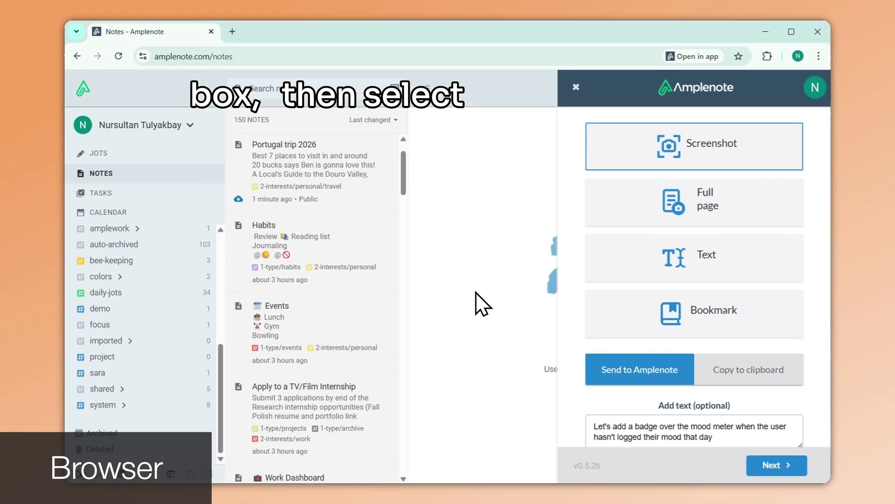
# - Screenshot the tag list region and send it to the 'Amplenote web feedback' note
pyautogui.hotkey('ctrl', 'Return')
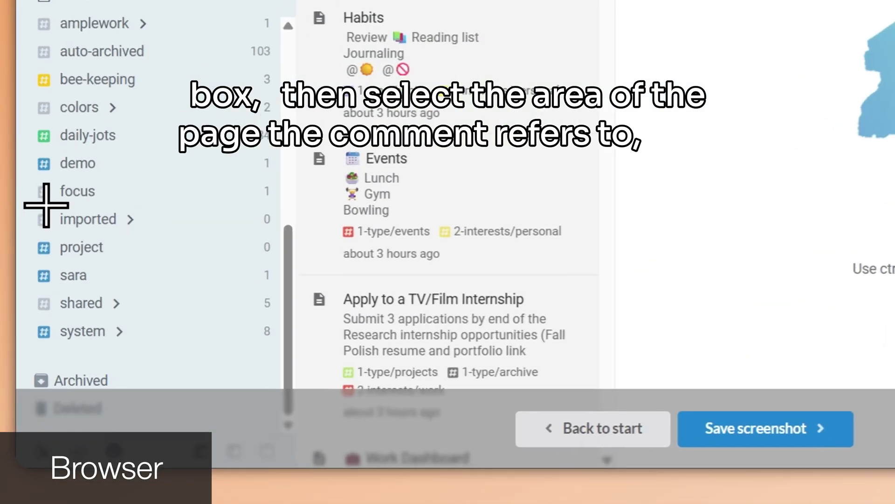
pyautogui.moveTo(67, 322); pyautogui.dragTo(296, 481)
pyautogui.click(736, 432)
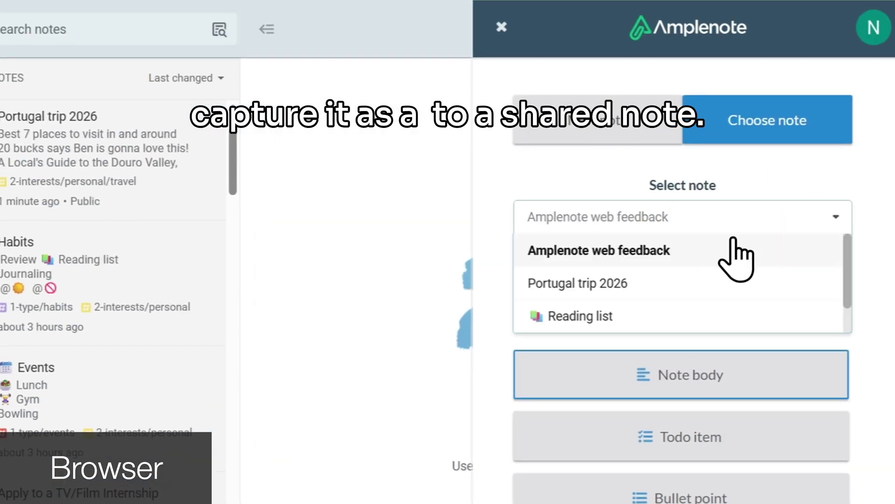
pyautogui.click(729, 252)
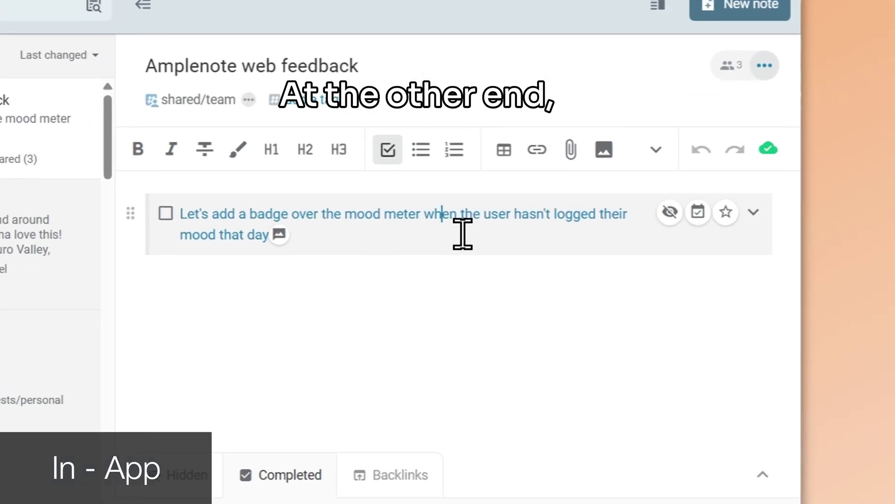
# - Preview the mood-meter task's attached screenshot, then check the task off as complete
pyautogui.click(623, 204)
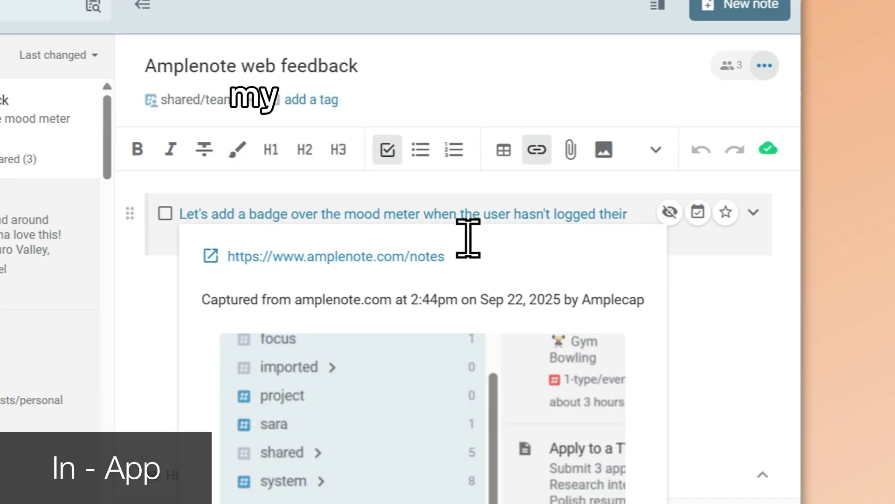
pyautogui.click(164, 215)
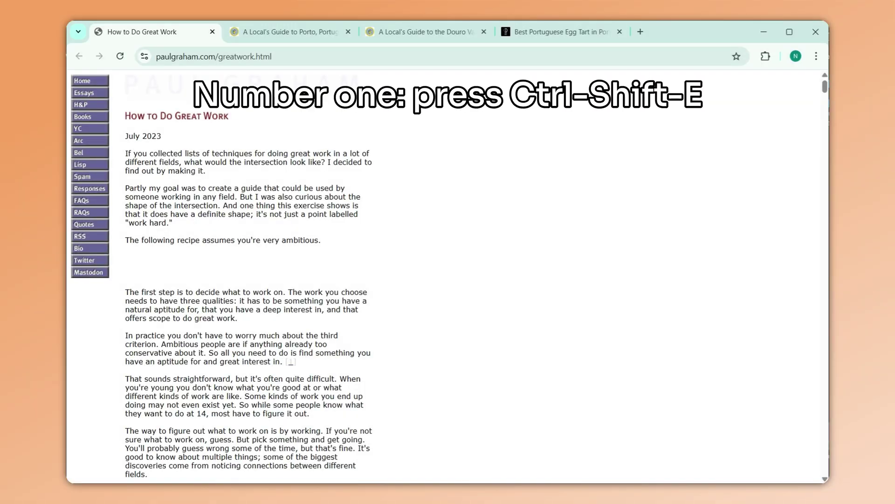
# - Quick-bookmark How to Do Great Work as a to-do, then capture a screenshot of the tart photo region
pyautogui.hotkey('ctrl', 'shift', 'e')
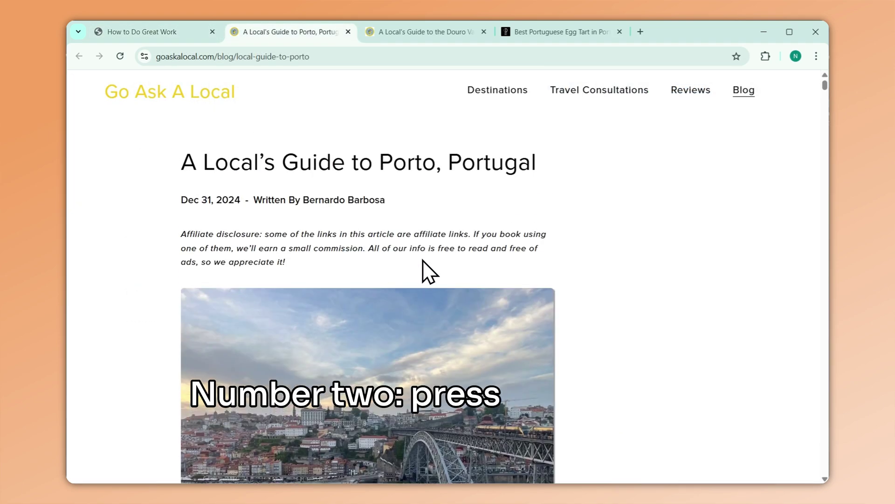
pyautogui.hotkey('ctrl', 'shift', 'a')
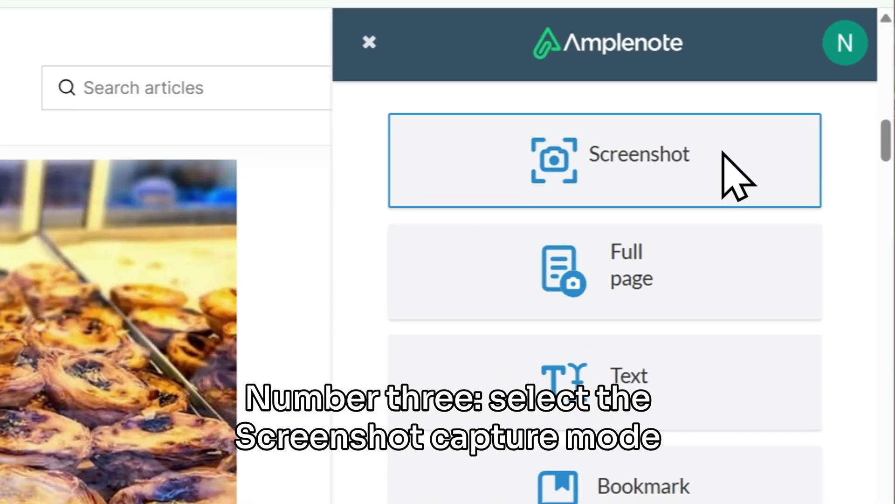
pyautogui.click(740, 178)
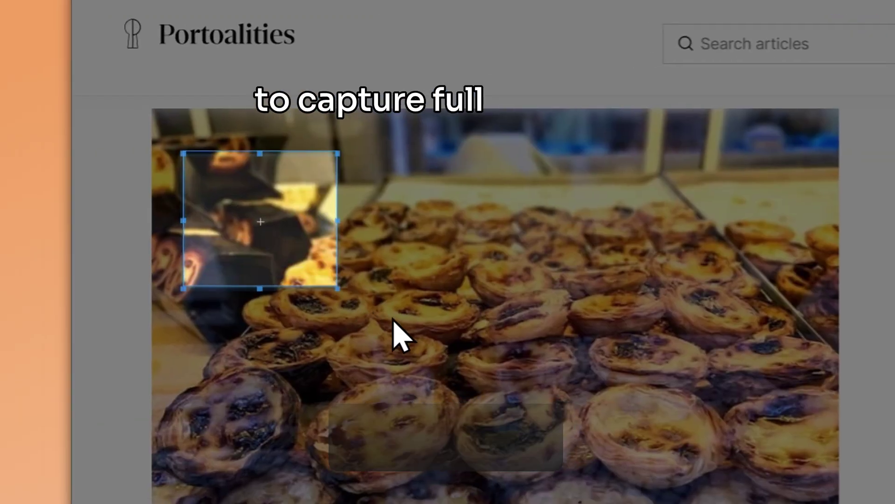
pyautogui.moveTo(391, 336); pyautogui.dragTo(480, 356)
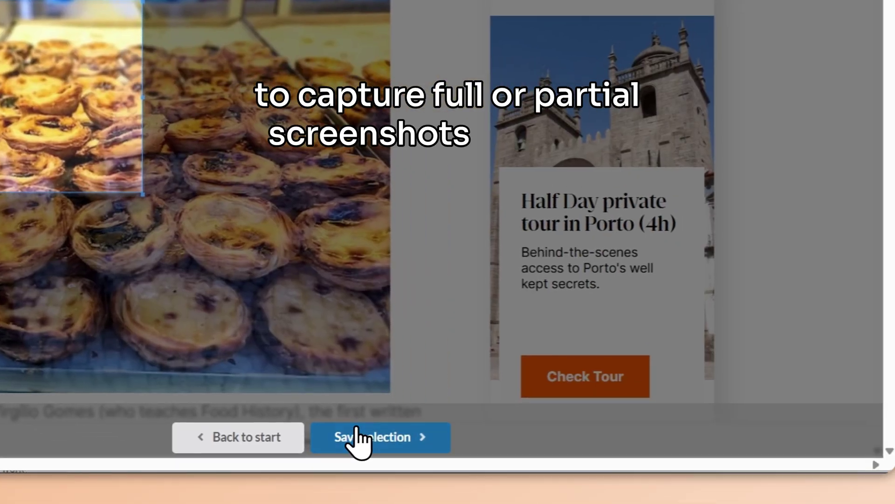
pyautogui.click(357, 433)
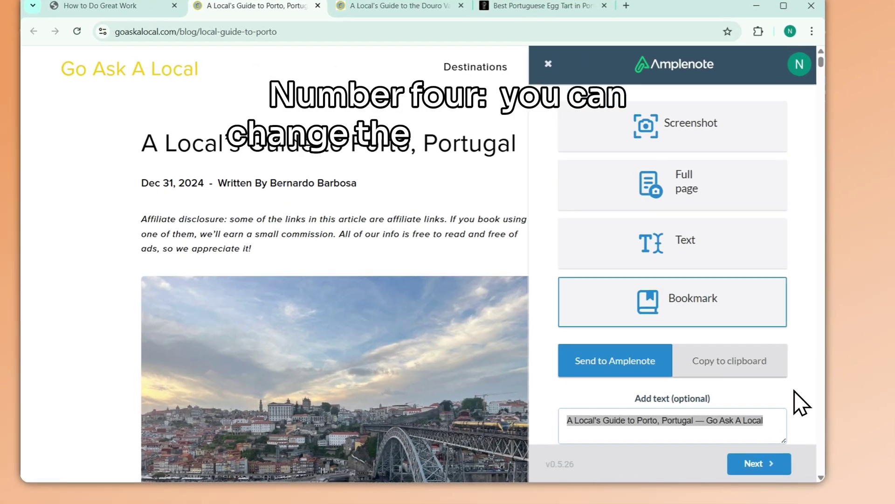
# - Comment 'check out this article for more Porto ideas', title the note 'Portugal trip 2026', and start tag 2-interests/personal/travel
pyautogui.write('check out this article for')
pyautogui.write('more Porto id')
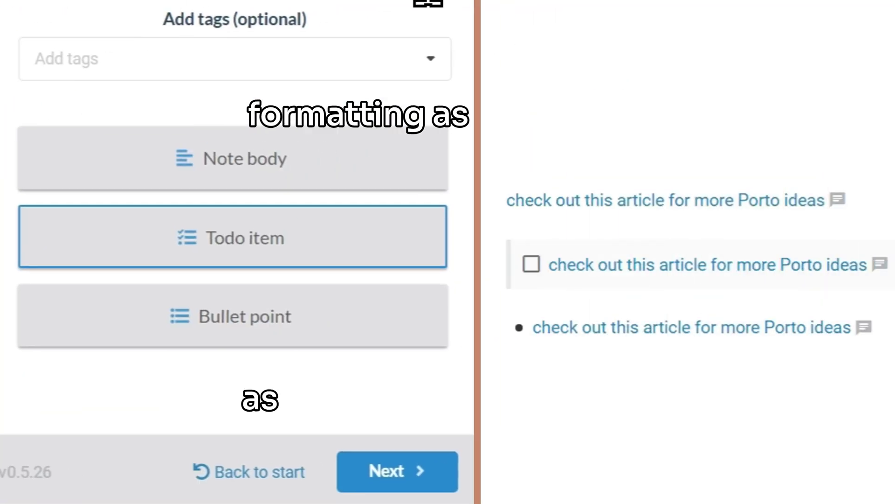
pyautogui.scroll(1, 426, 10)
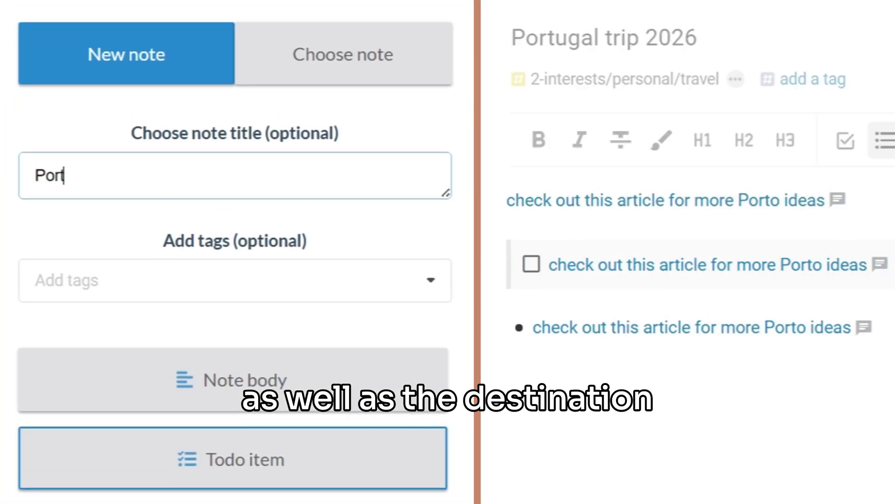
pyautogui.write('ugal trip 2026')
pyautogui.press('Tab')
pyautogui.write('2-interests/personal/t')
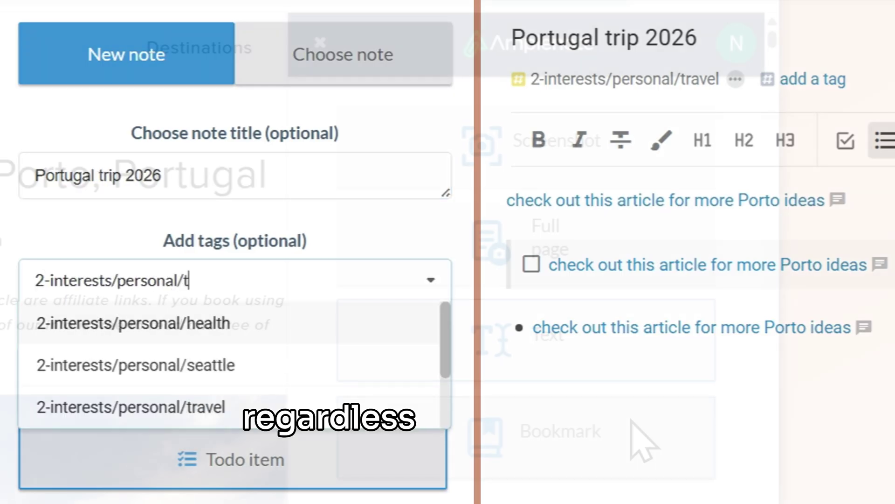